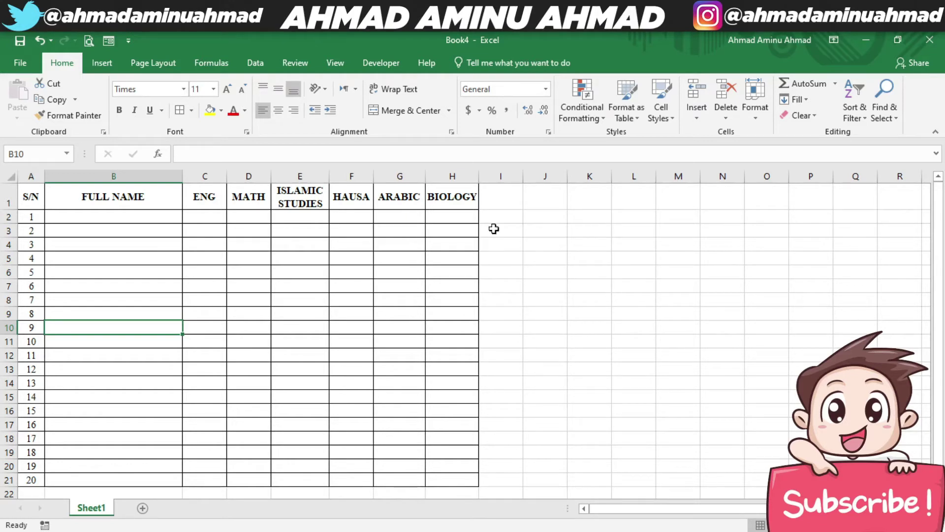
# Enter 1+1 as plain text in cell I2, then start re-entering it as =1+1.
pyautogui.click(218, 214)
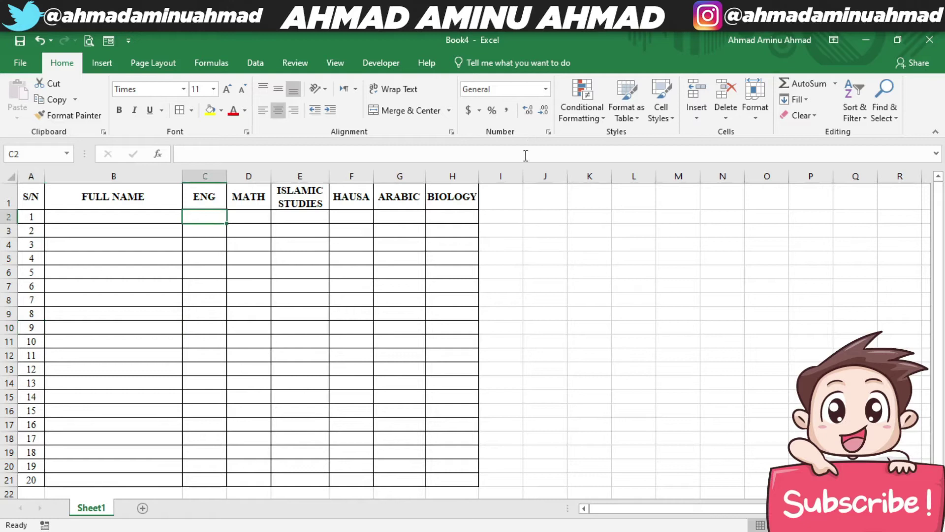
pyautogui.click(458, 218)
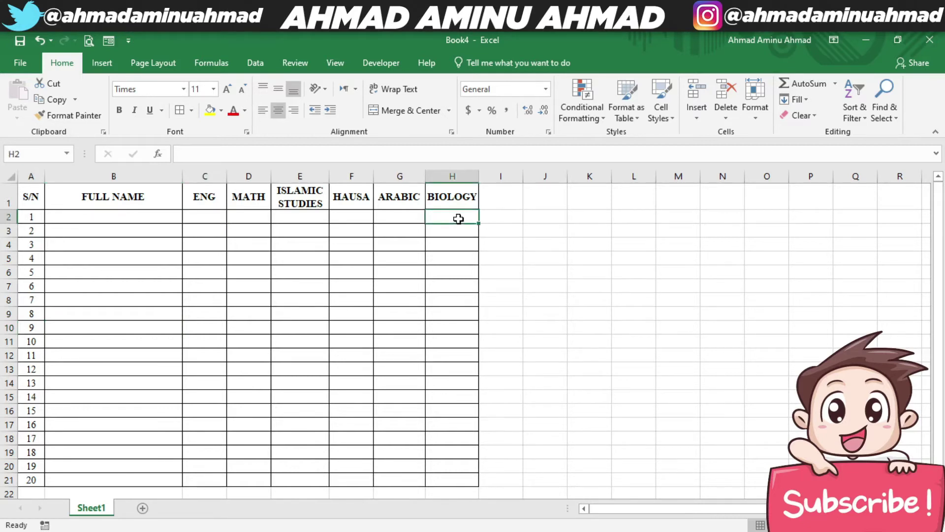
pyautogui.click(494, 217)
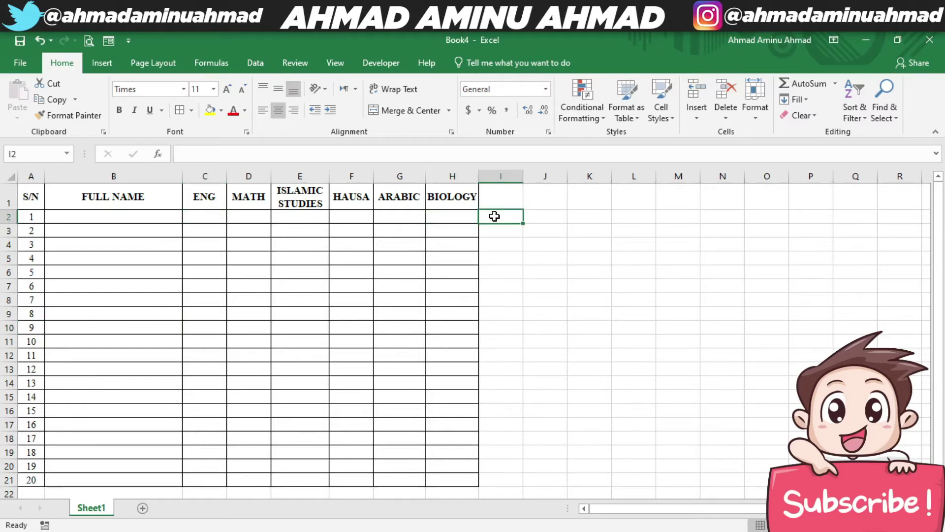
pyautogui.write('1')
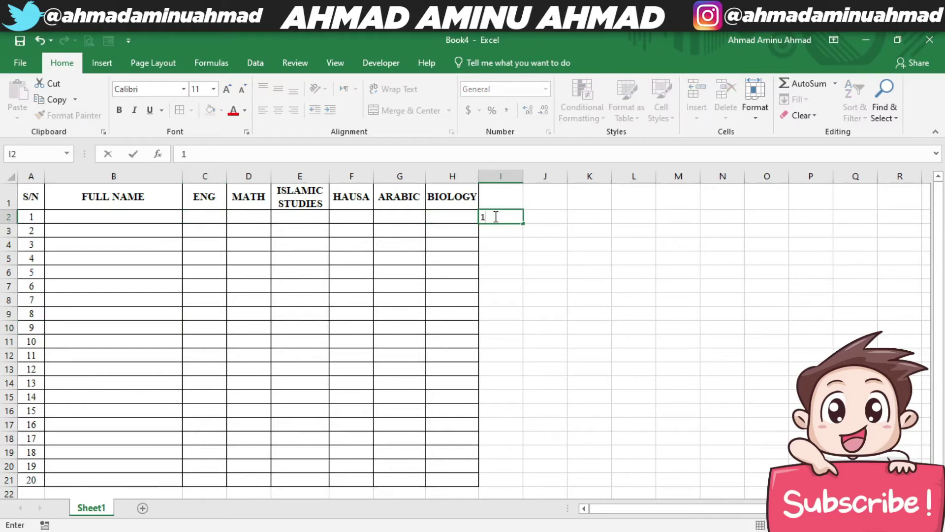
pyautogui.write('+1')
pyautogui.hotkey('ctrl', 'Return')
pyautogui.write('=1+1')
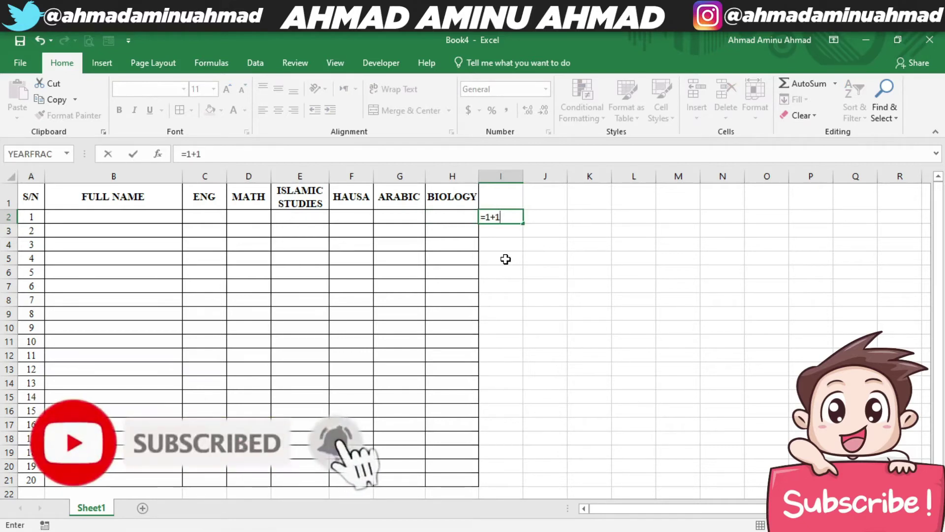
# Commit the =1+1 formula in I2 so the cell displays 2.
pyautogui.hotkey('ctrl', 'Return')
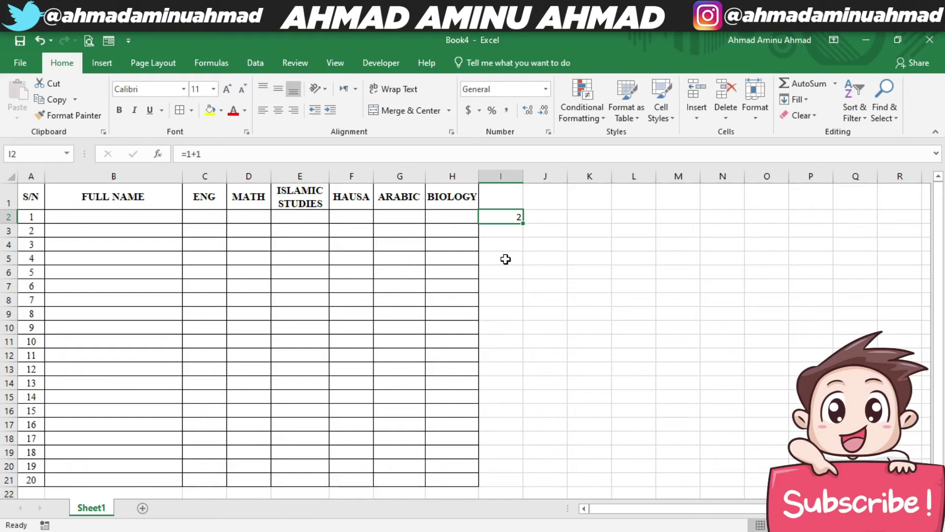
# Replace I2's content with =SUM(1,1) and return to I2 to check its result of 2.
pyautogui.write('=S')
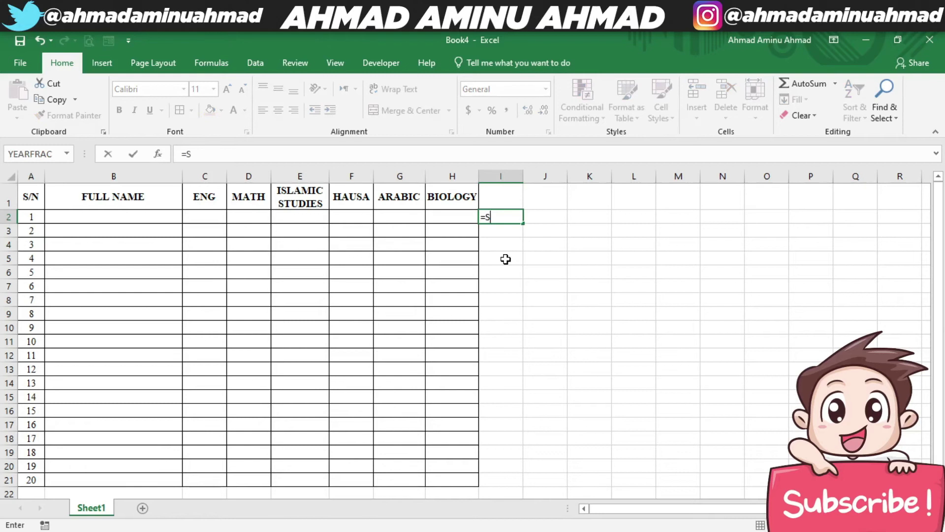
pyautogui.write('UM(')
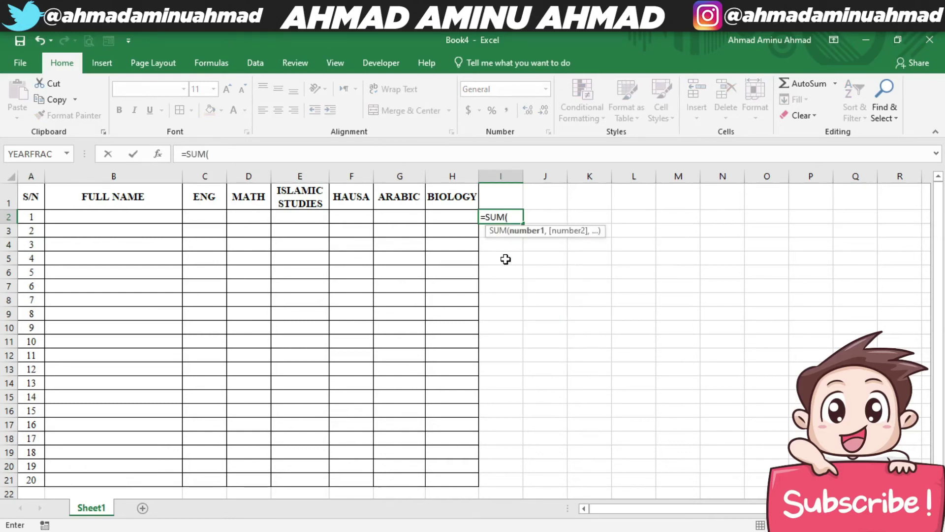
pyautogui.write('1,1')
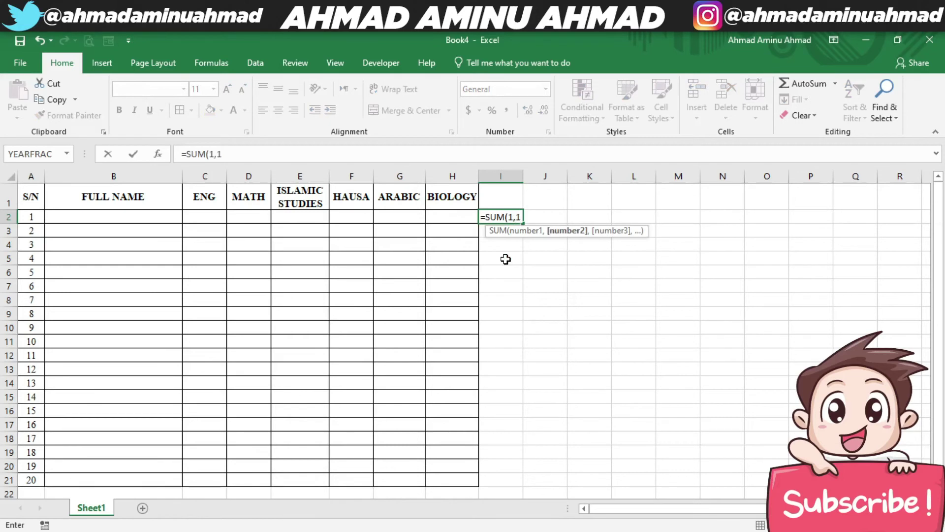
pyautogui.write(')')
pyautogui.press('Return')
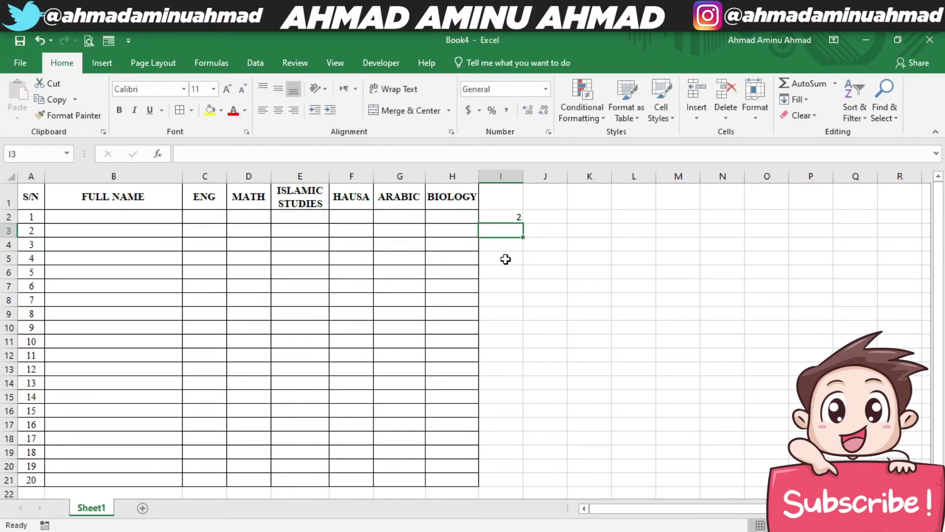
pyautogui.press('Up')
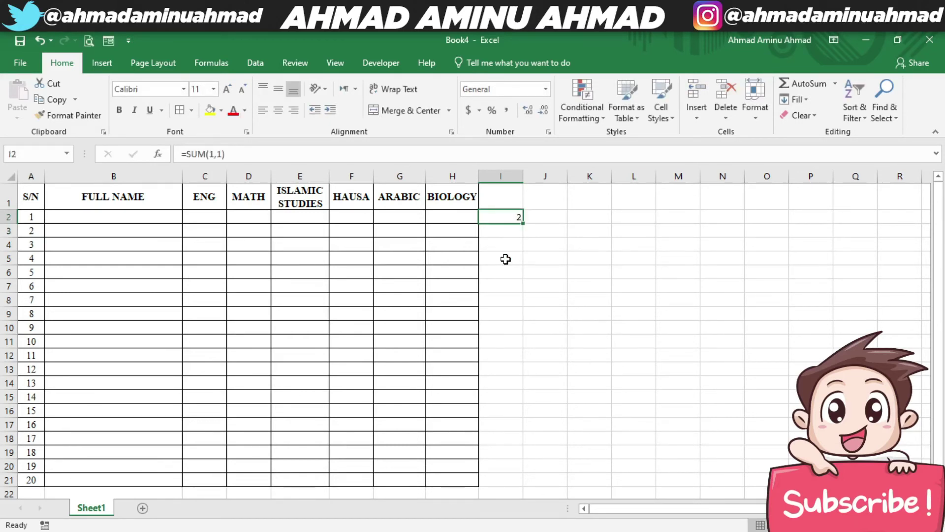
# Edit I2's SUM formula in the formula bar, removing the closing bracket, and re-confirm it.
pyautogui.click(398, 150)
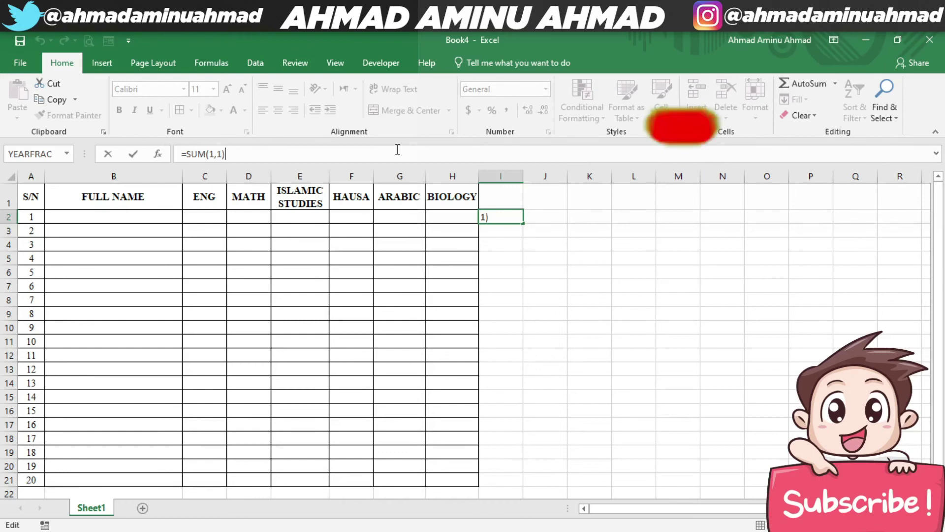
pyautogui.press('BackSpace')
pyautogui.press('Return')
# Delete the contents of cell I2, leaving the selection on I3.
pyautogui.press('Up')
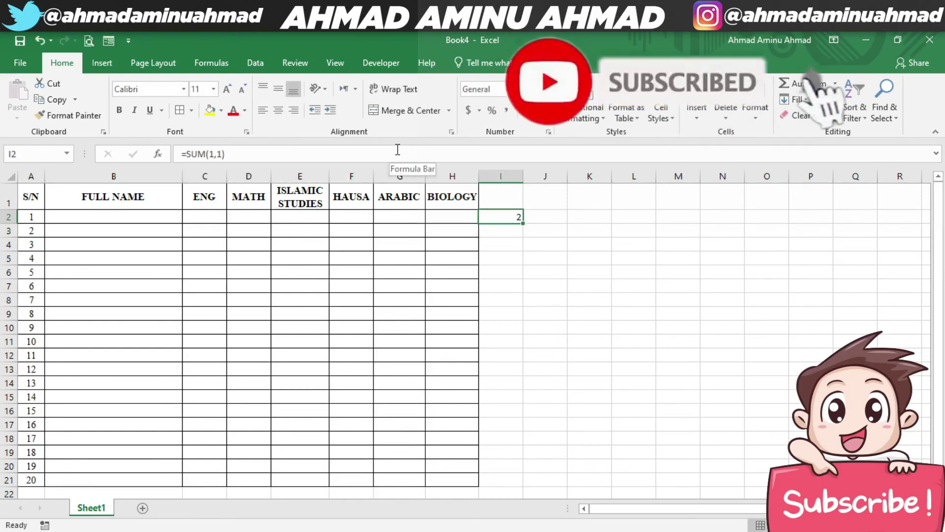
pyautogui.press('Delete')
pyautogui.press('Return')
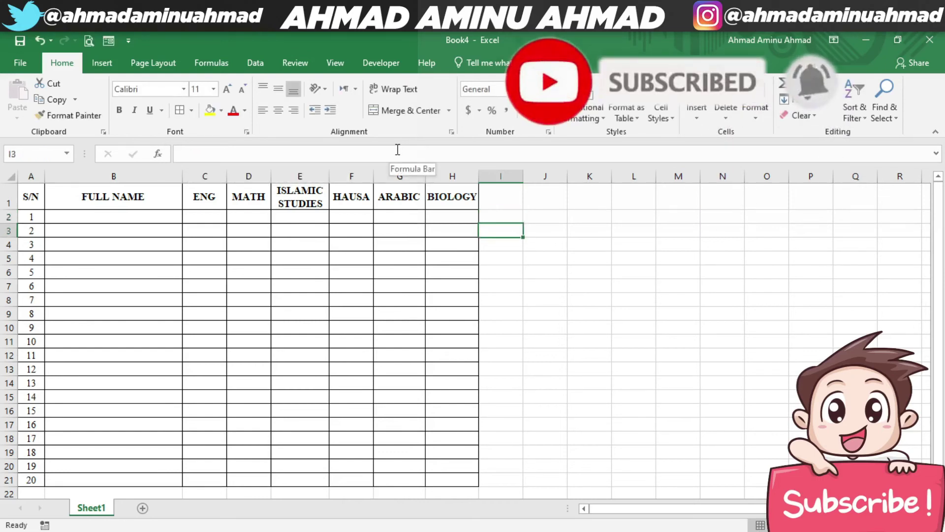